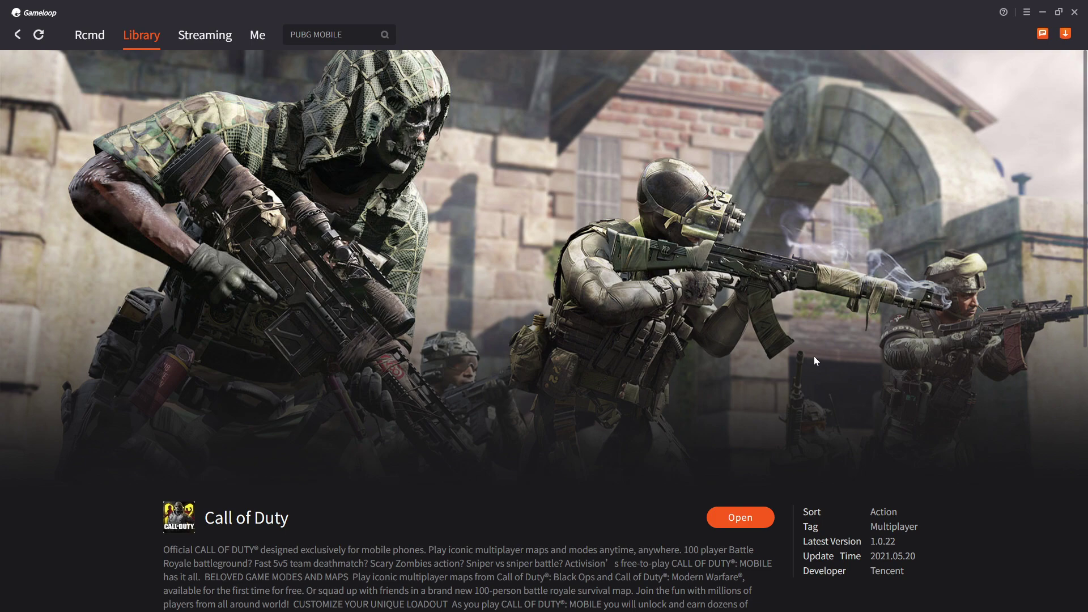
- Reload the Library's All Games list so Call of Duty shows as ready to open
click(96, 43)
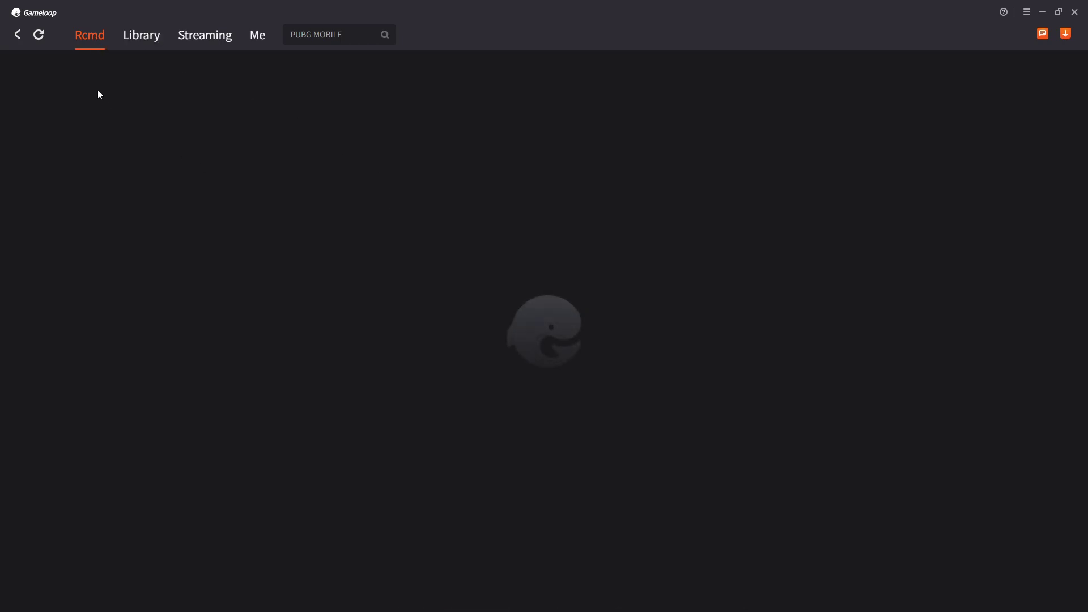
click(148, 44)
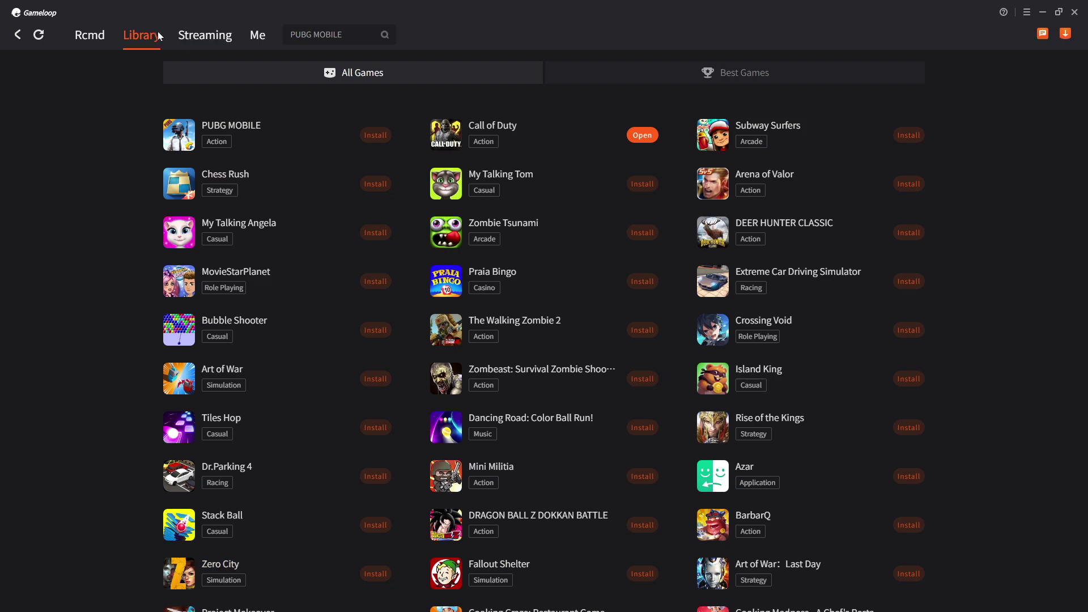
- Open Call of Duty from the Library and maximize its emulator window while it loads
click(507, 126)
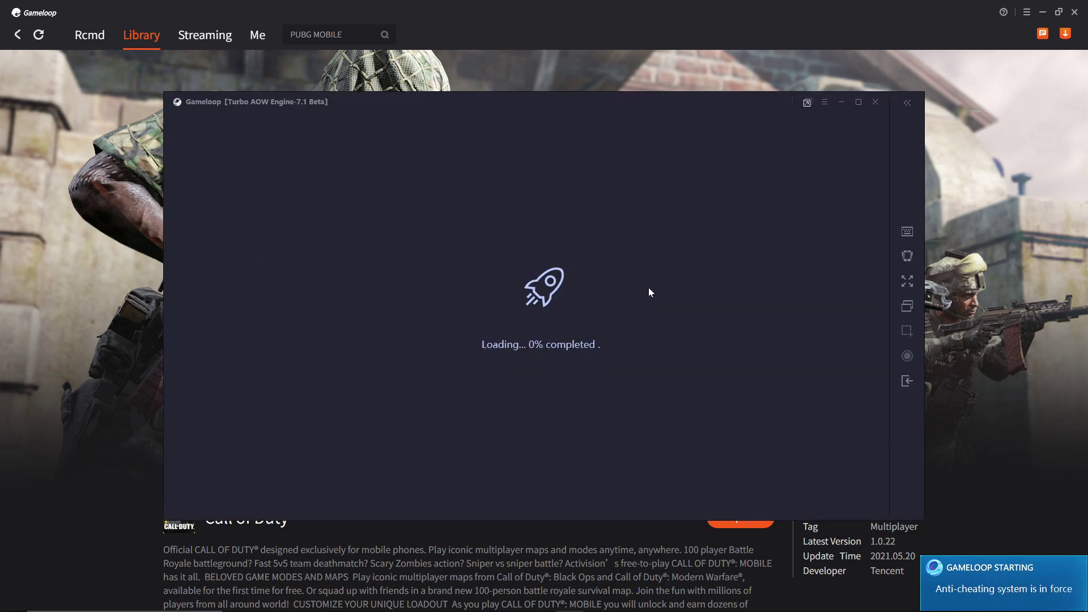
click(859, 102)
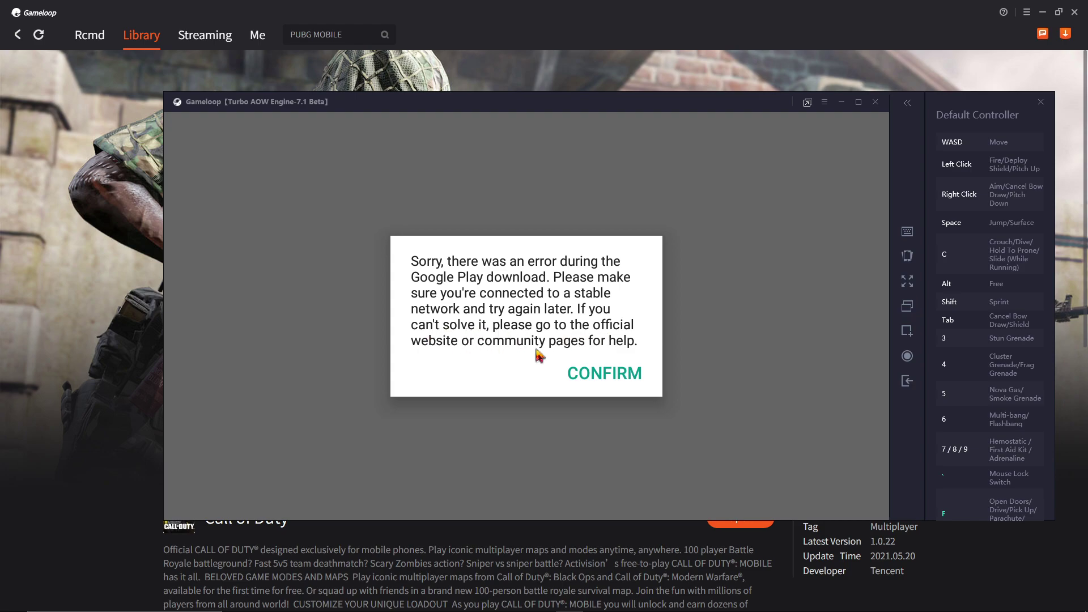
- Dismiss the Google Play error, exit the emulator, and confirm Gameloop 4.1.21.90 is the latest version
click(622, 378)
click(873, 107)
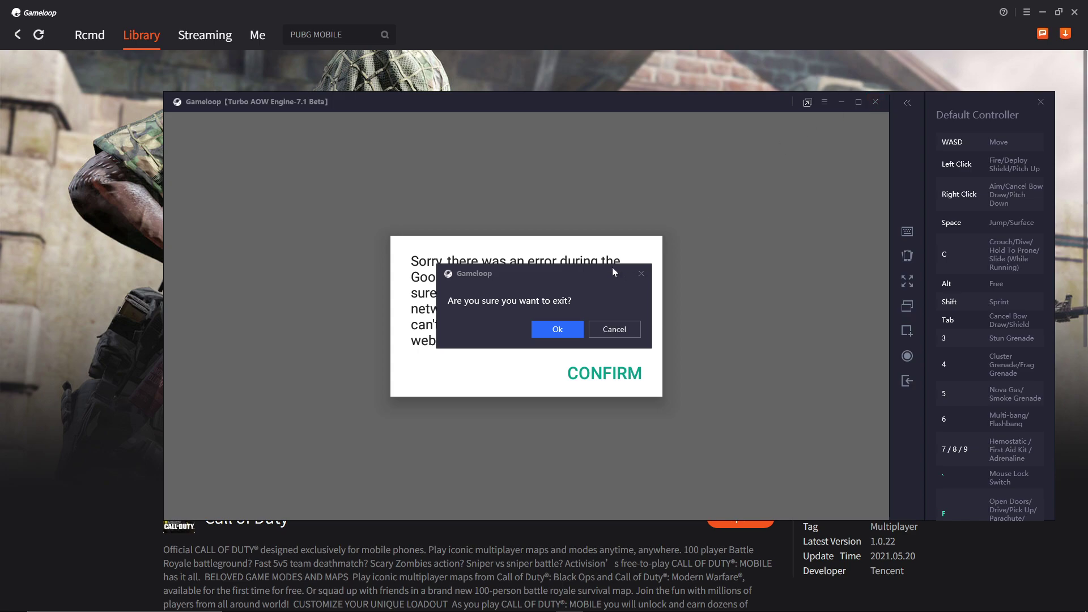
click(558, 329)
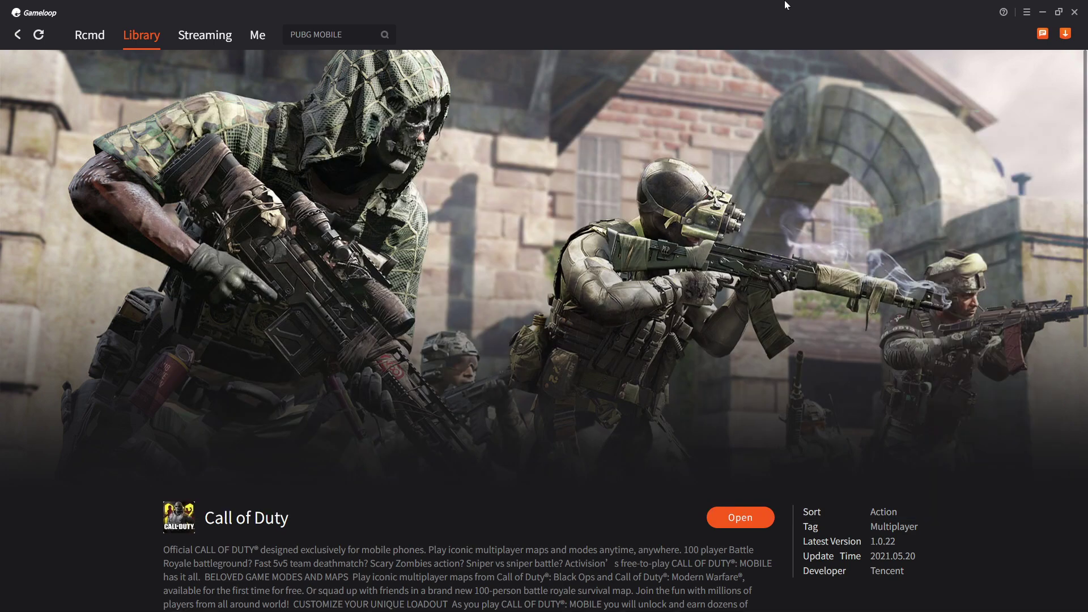
click(1025, 12)
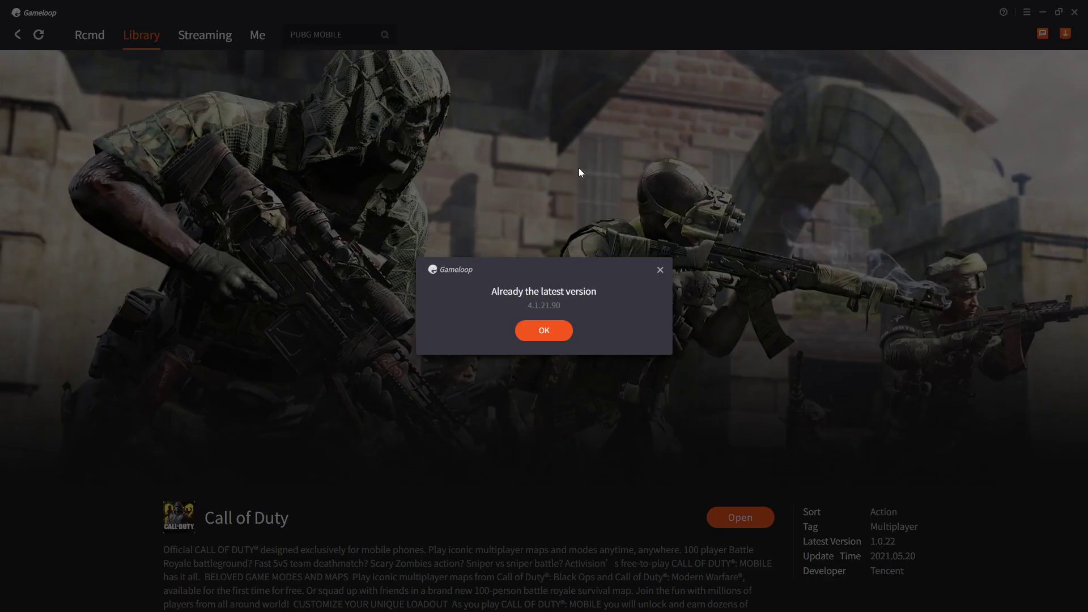
click(555, 334)
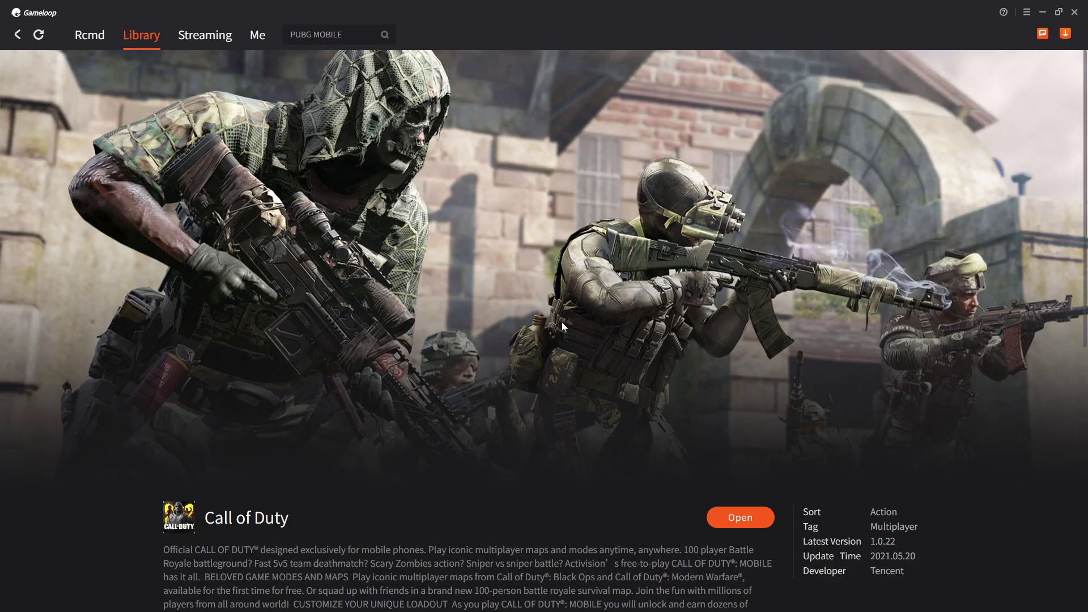
- Open Windows Apps & features settings via a Start search for 'remo'
click(2, 608)
text(remo)
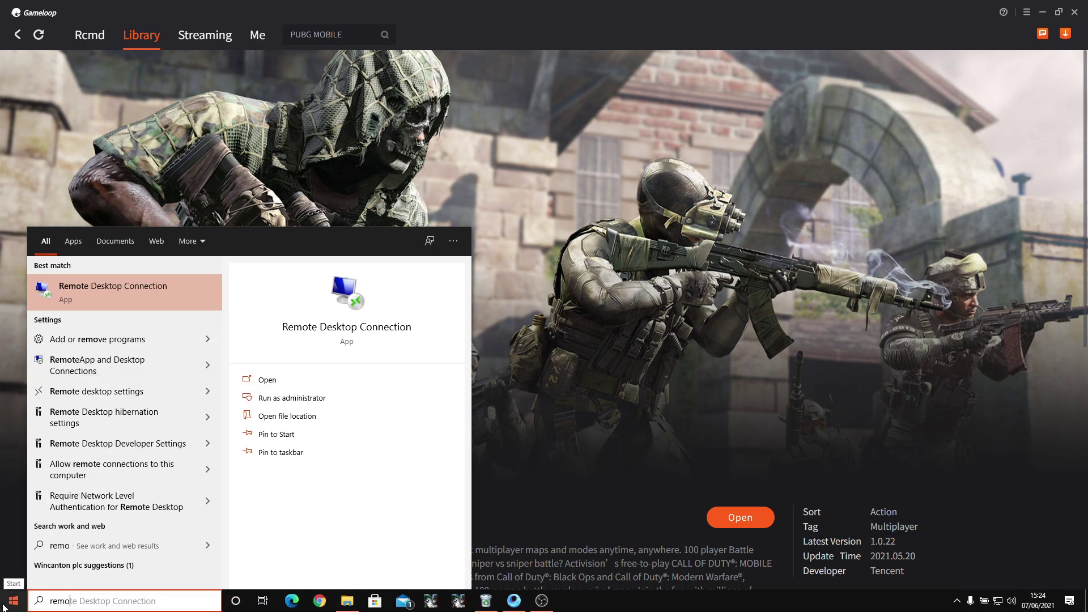
click(127, 335)
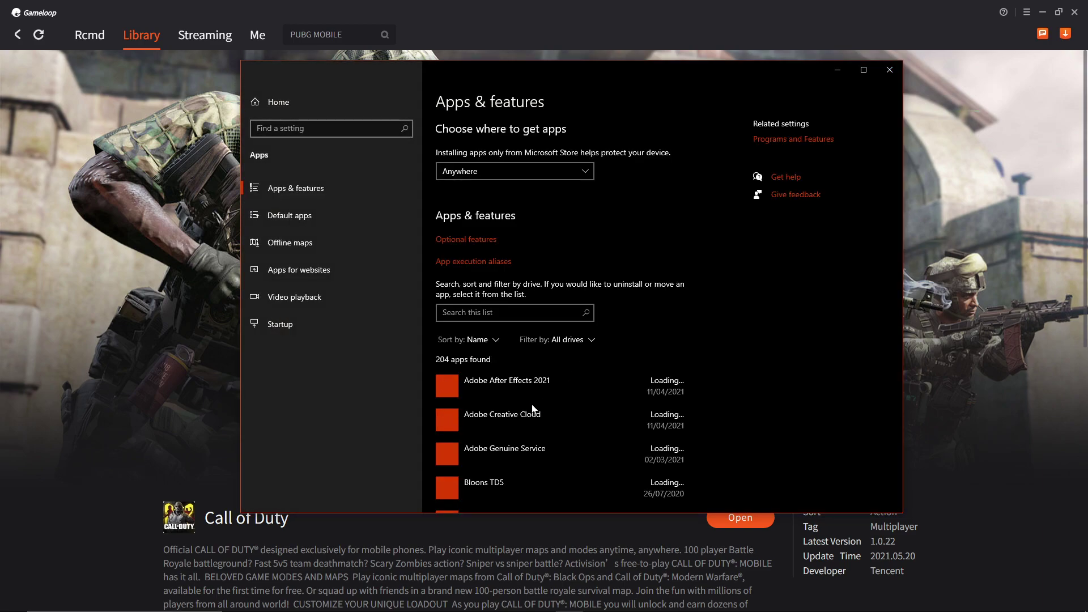
scroll(532, 407, down, 15)
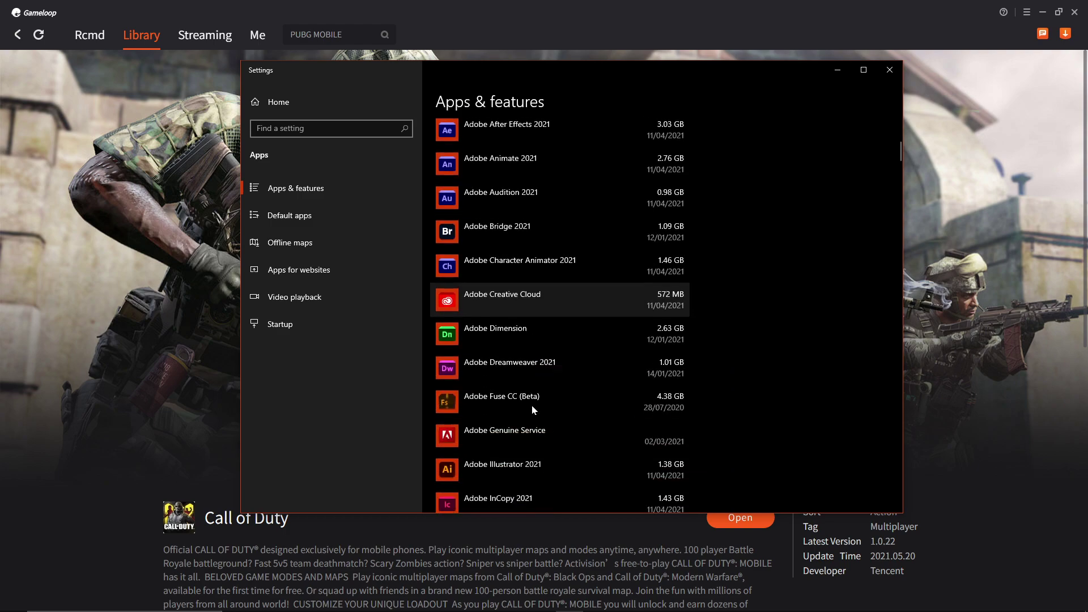
scroll(488, 181, up, 15)
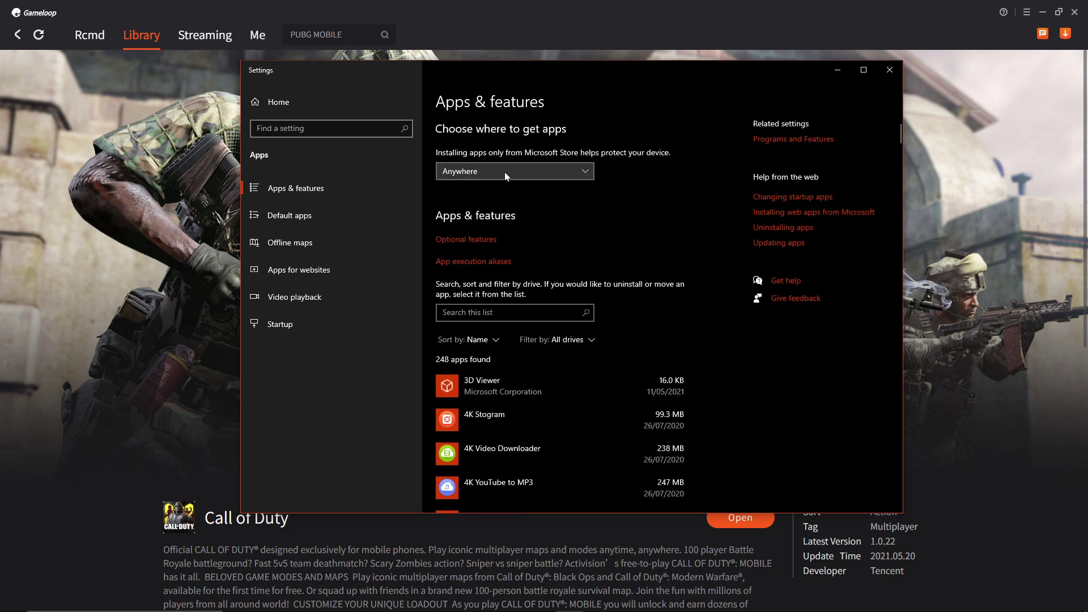
- Filter installed apps by 'gam' and launch Gameloop's uninstaller, approving the UAC prompt
click(481, 312)
text(gam)
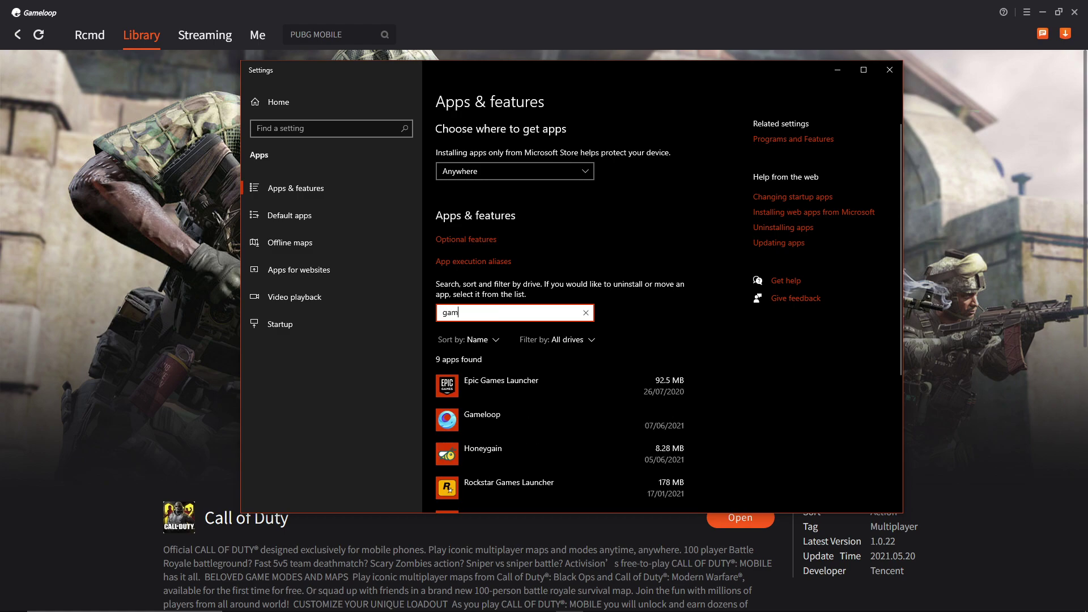
click(514, 414)
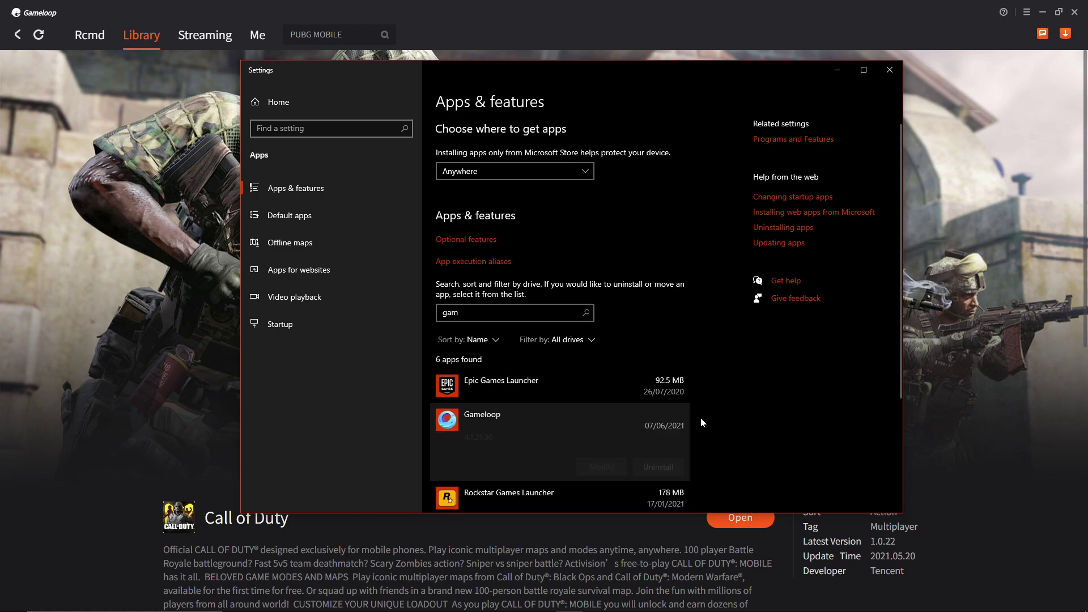
click(660, 471)
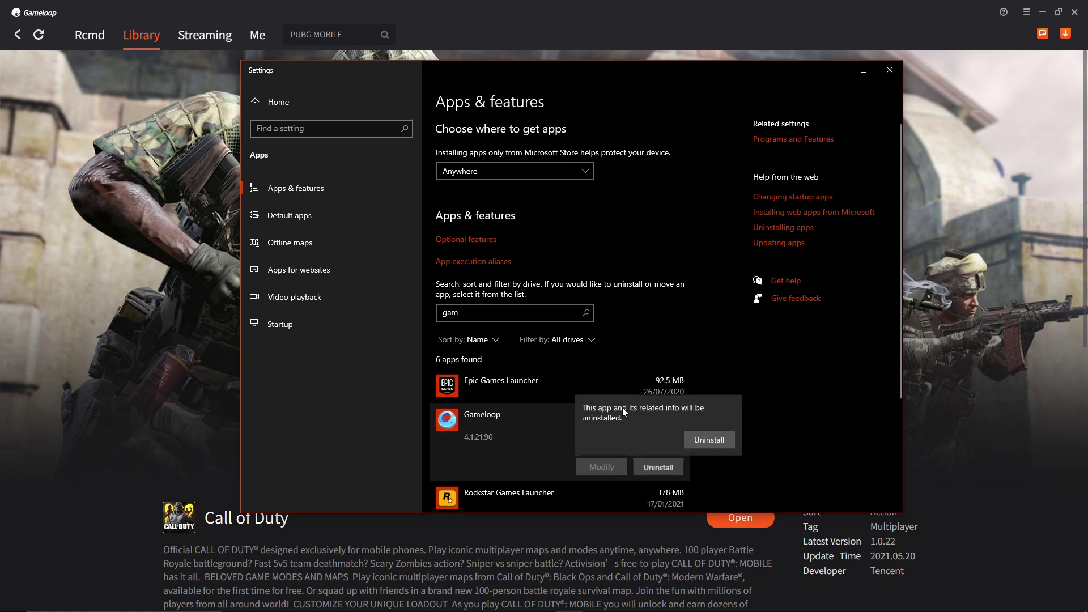
click(713, 441)
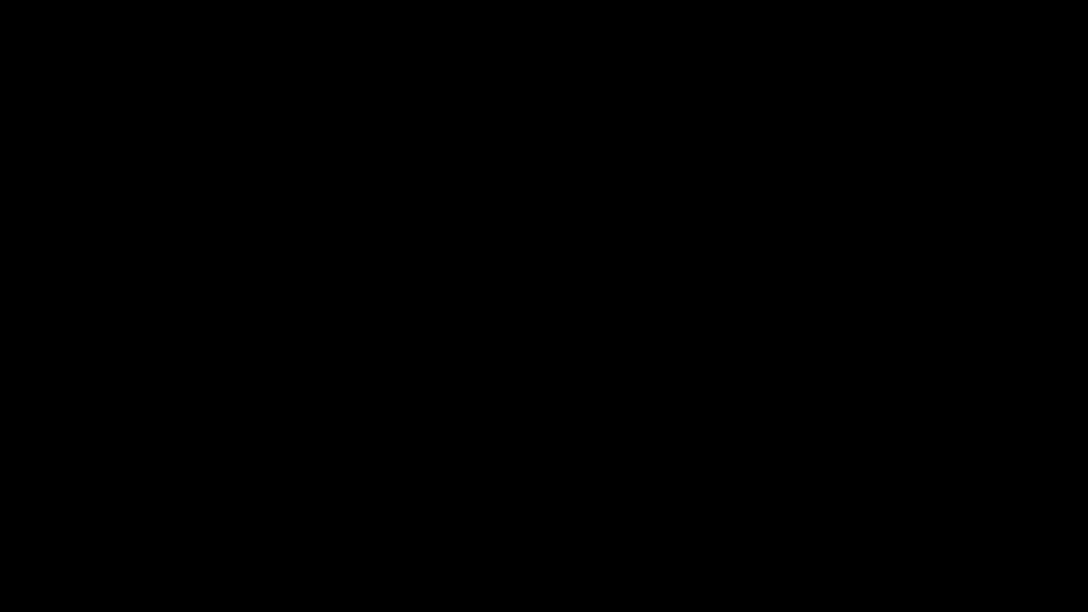
click(522, 383)
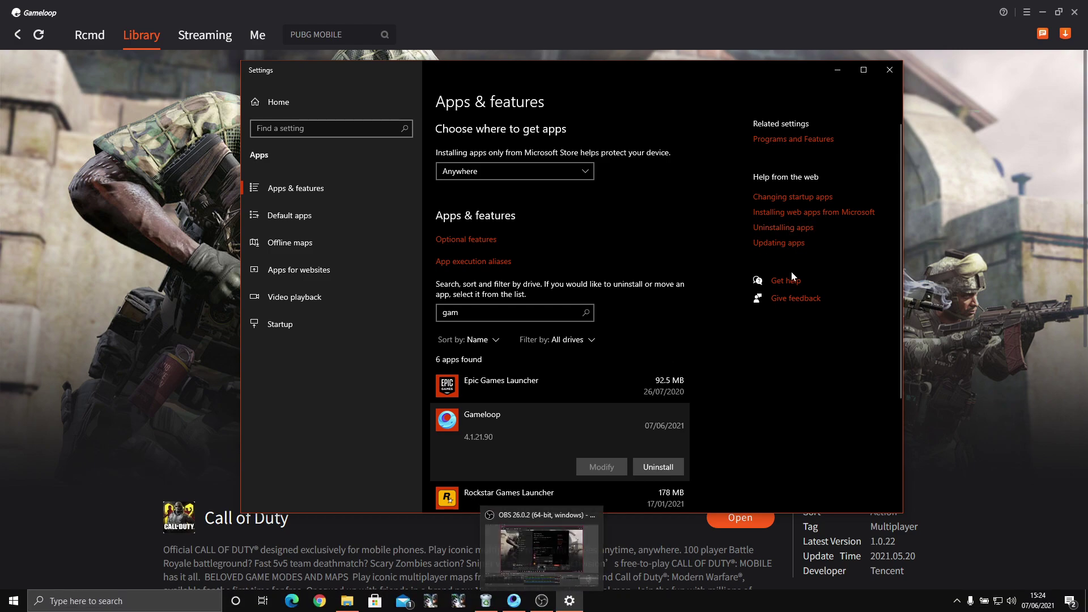
click(840, 77)
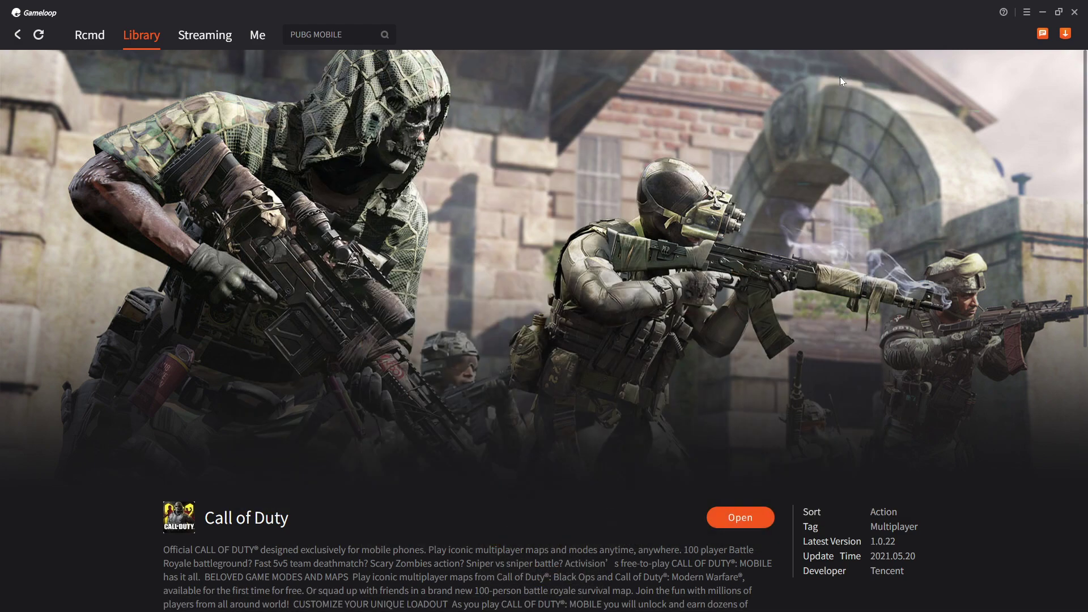
- Close the Gameloop uninstall window's Repair successful message and return to Gameloop's Call of Duty page
click(1044, 12)
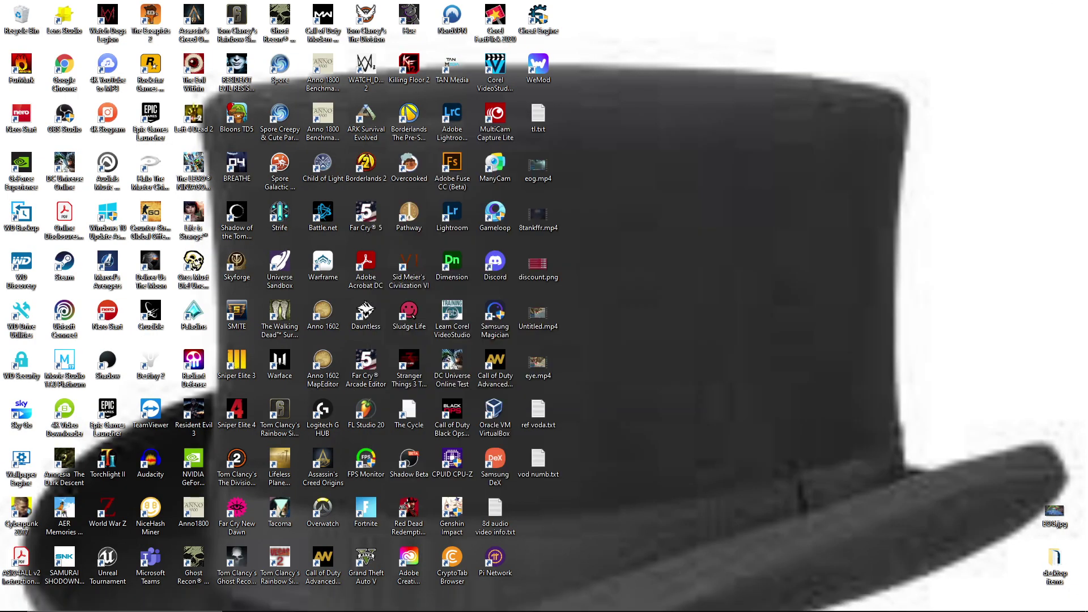
click(578, 602)
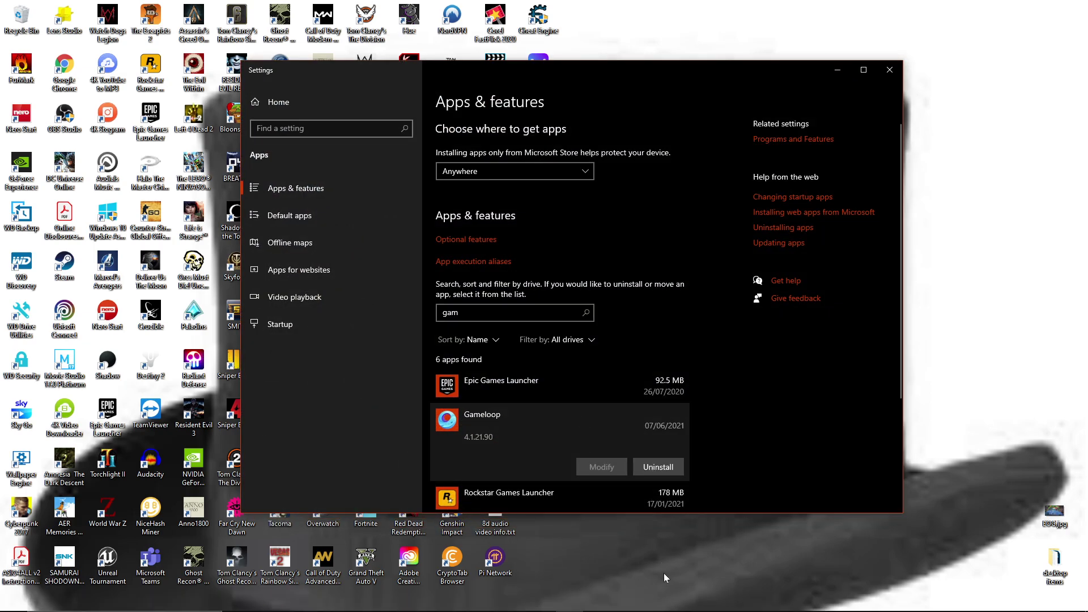
mouse_move(578, 609)
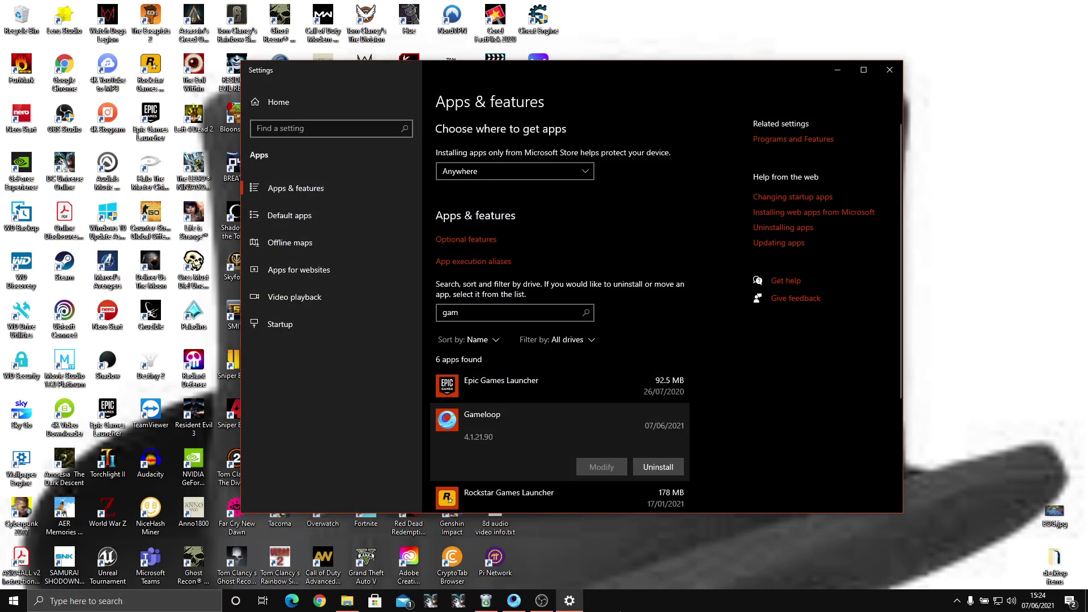
click(487, 606)
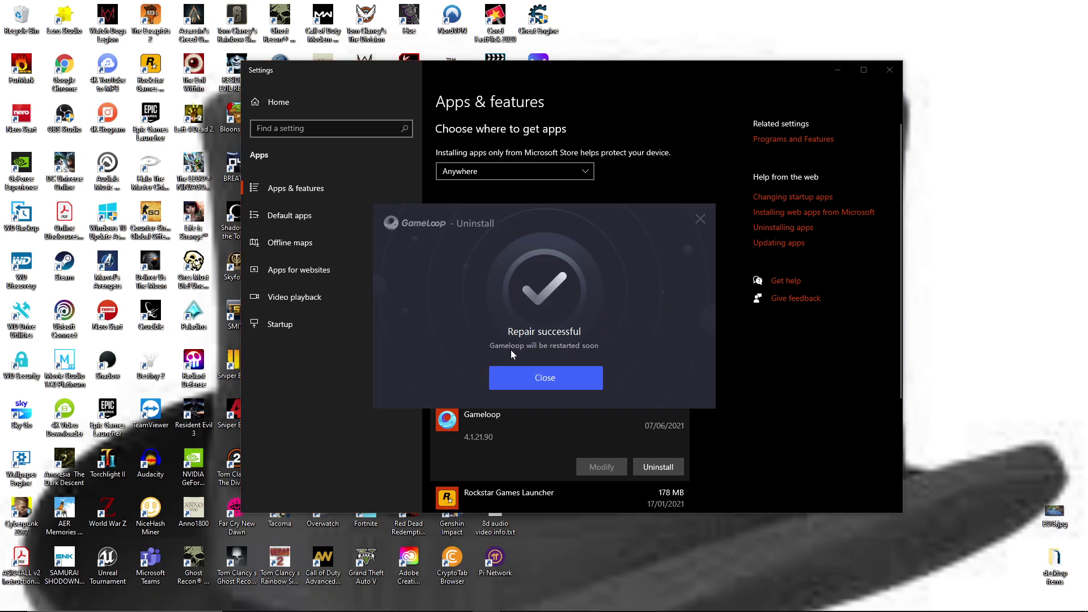
click(547, 379)
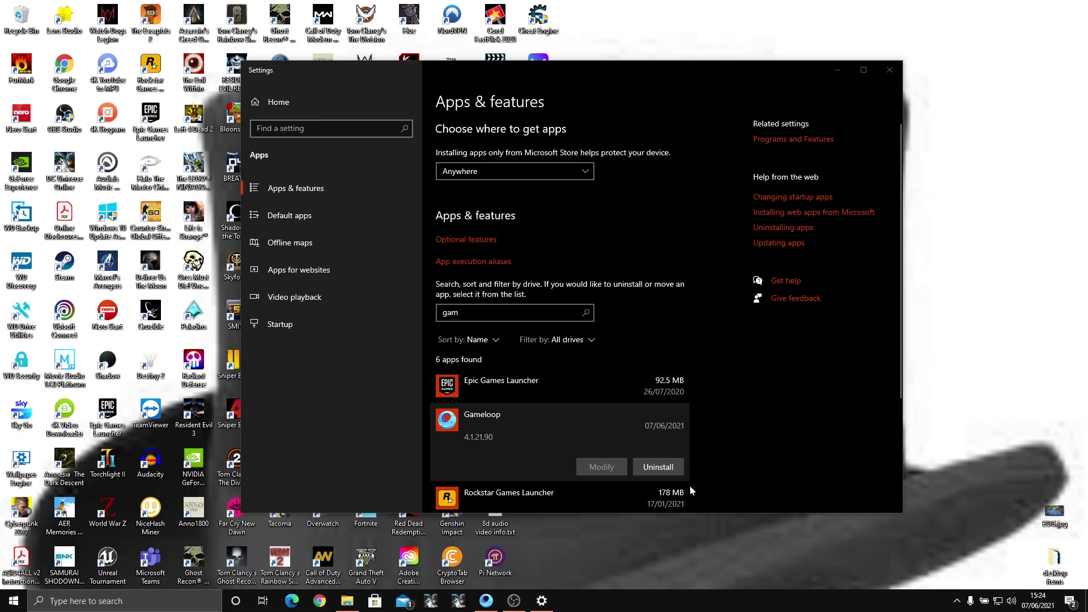
click(482, 600)
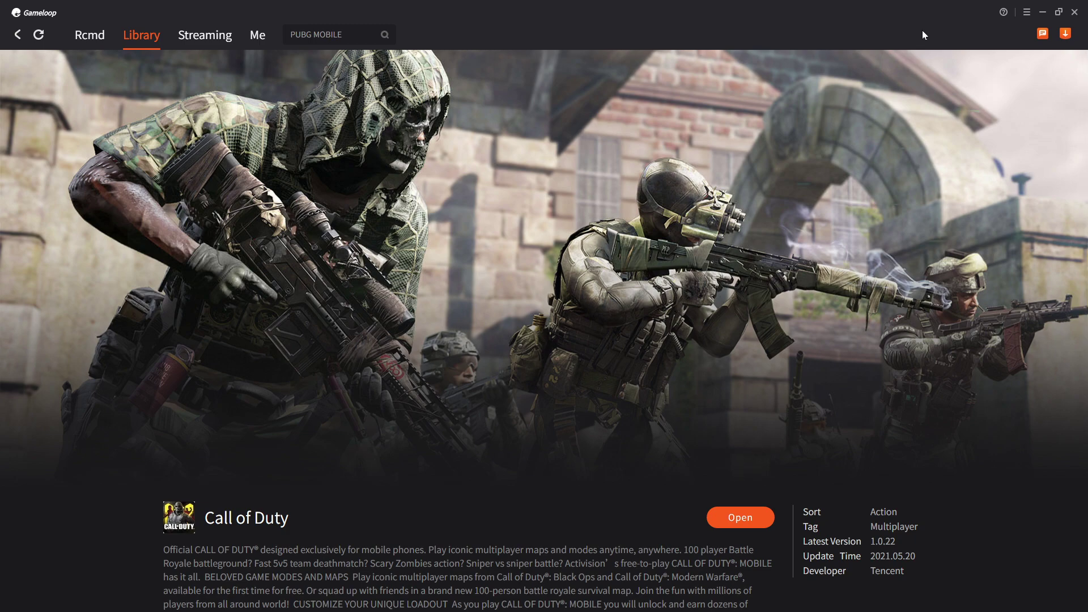
- Uninstall Call of Duty from My Games on the Me page, leaving only Google Play Game
click(258, 37)
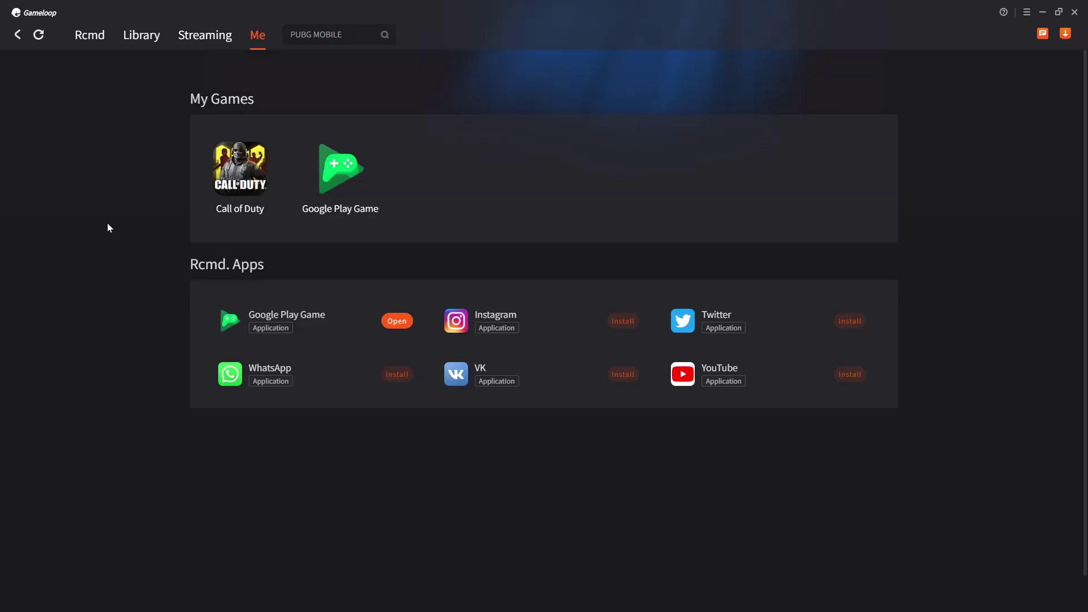
mouse_move(278, 157)
click(280, 130)
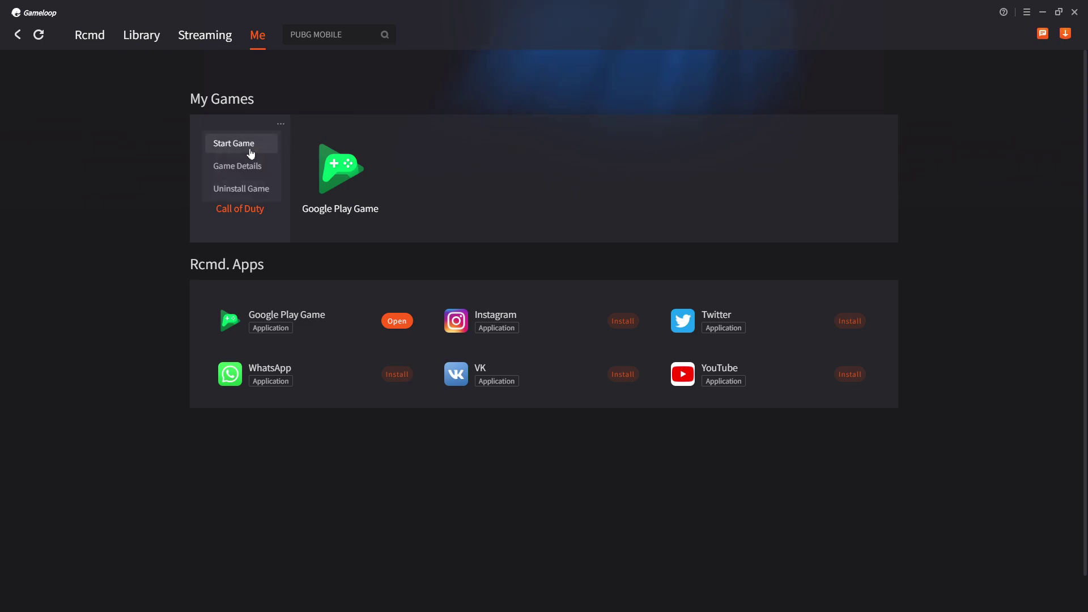
click(238, 193)
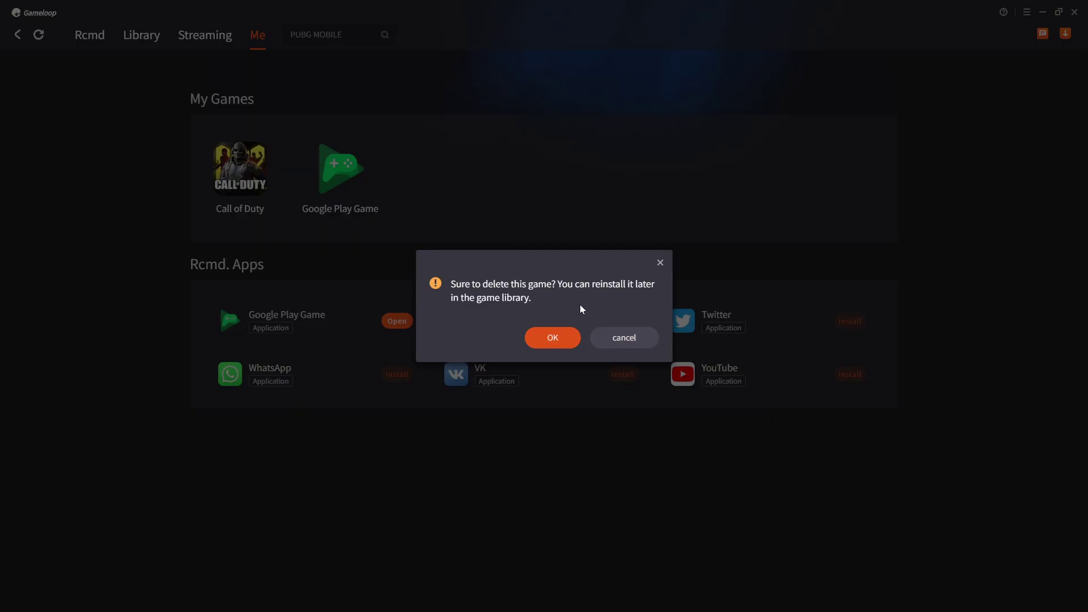
click(567, 334)
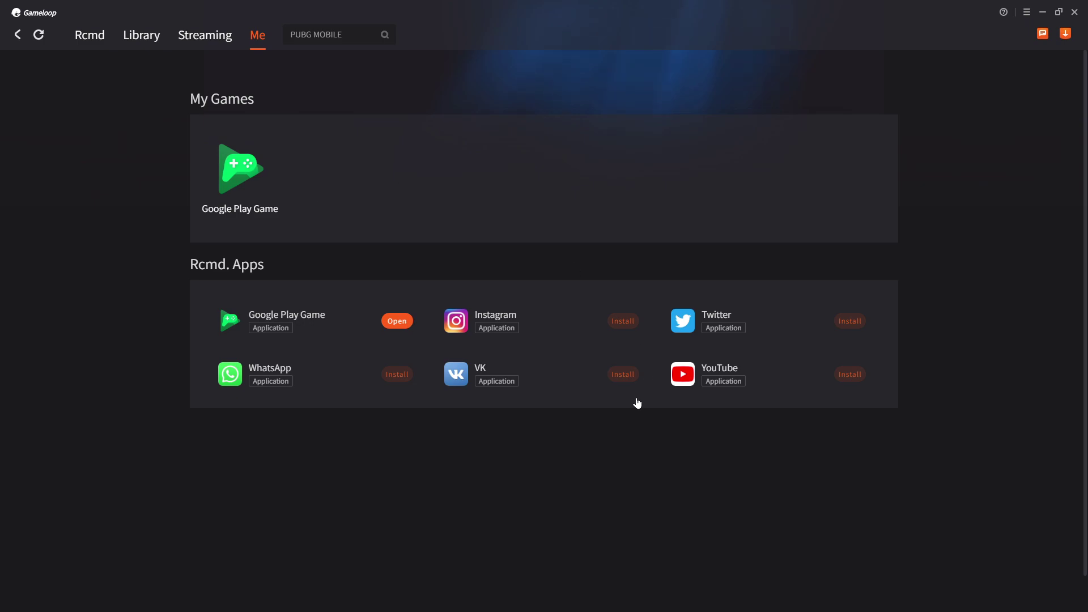
- Reinstall Call of Duty from the Library, watching the Download Manager panel until it launches
click(139, 33)
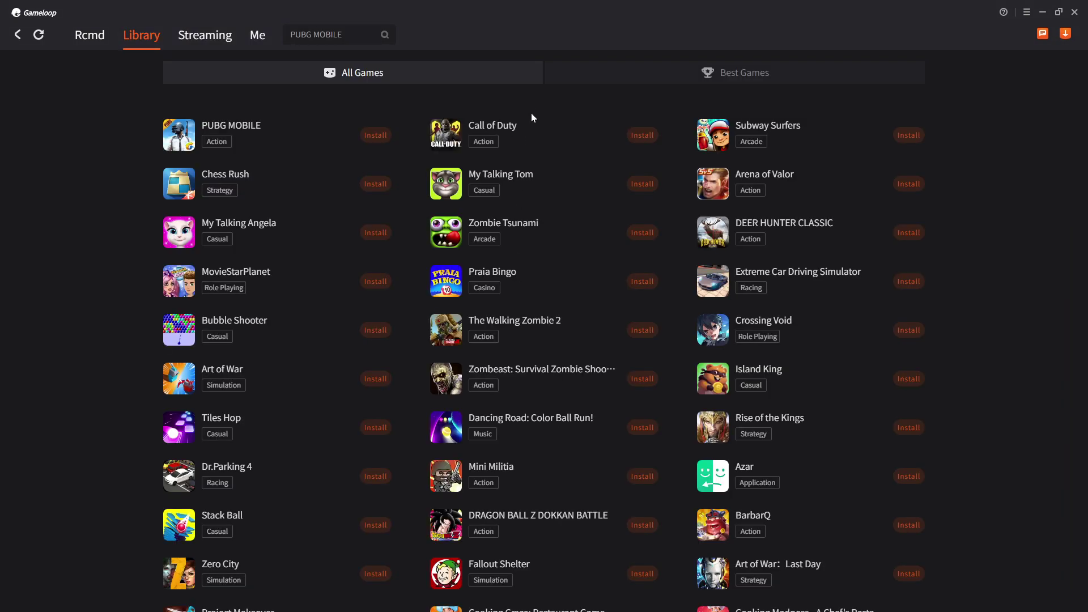
click(636, 141)
click(1066, 34)
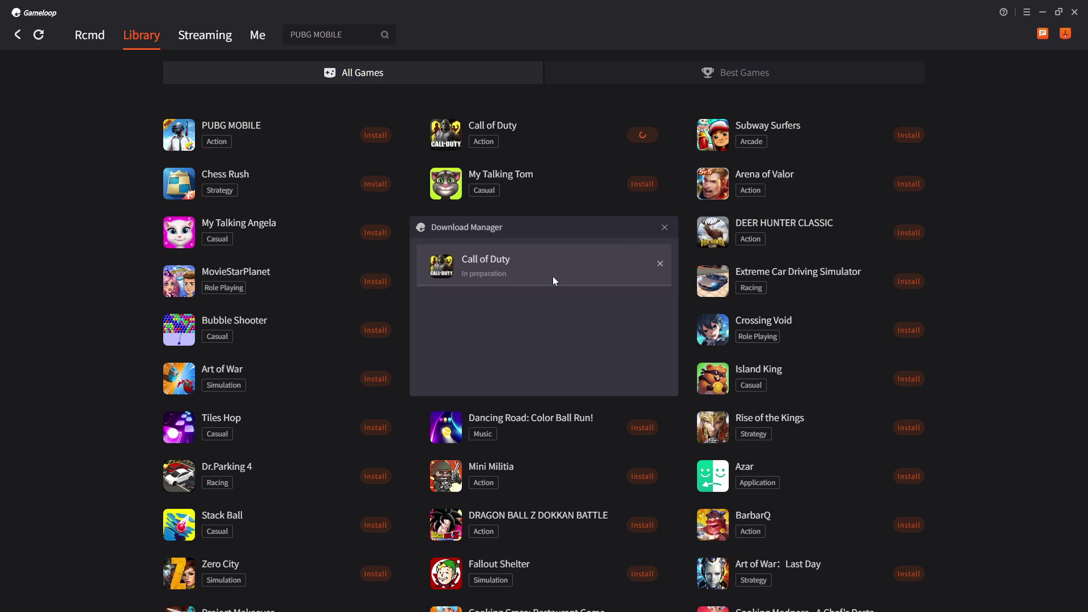
drag(498, 224, 605, 228)
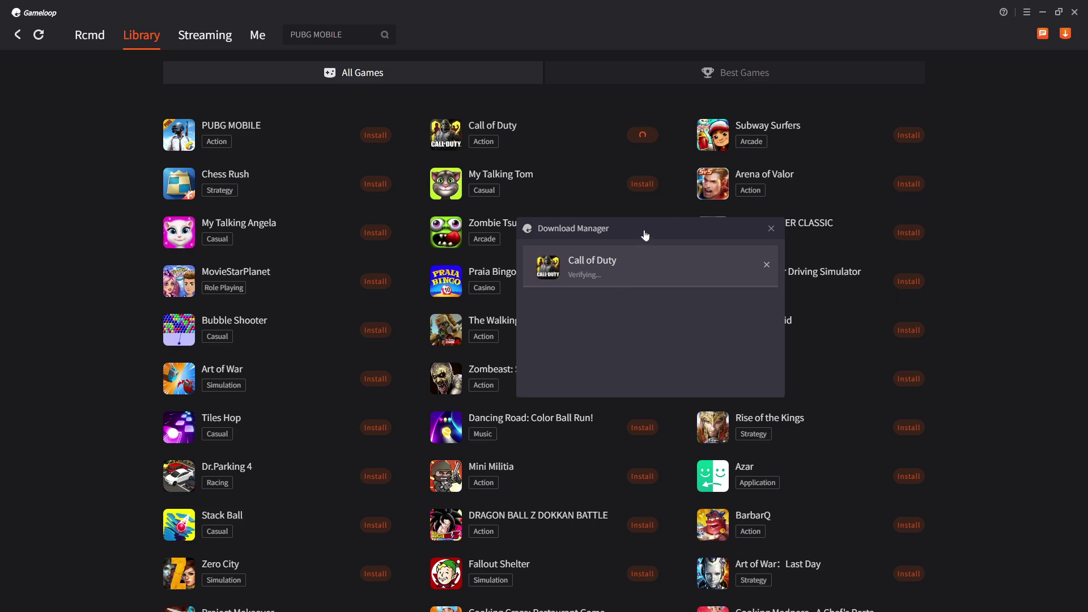
drag(645, 235, 584, 216)
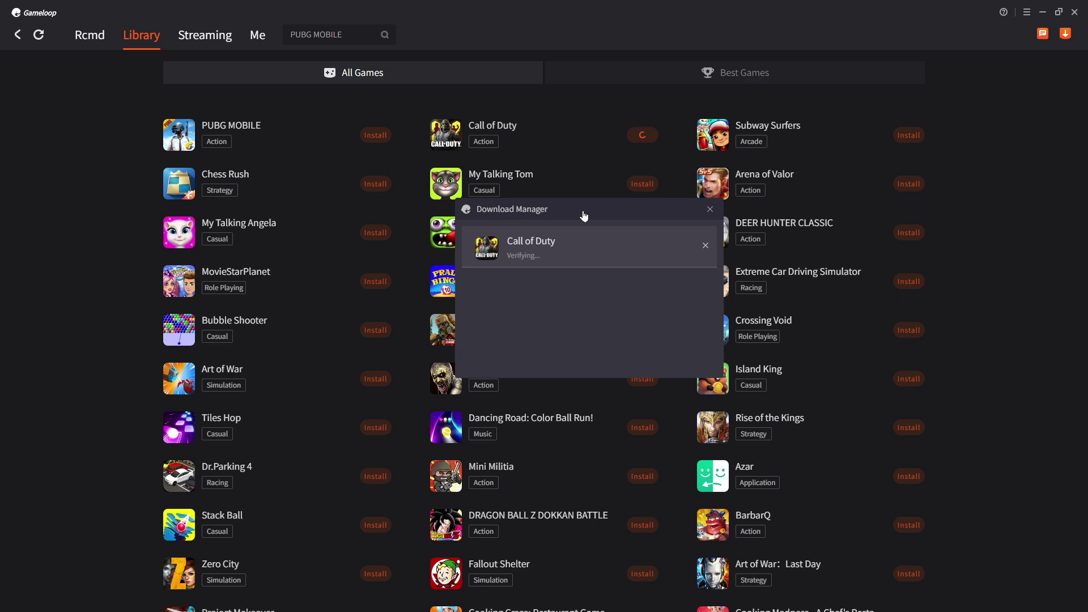
drag(584, 216, 586, 214)
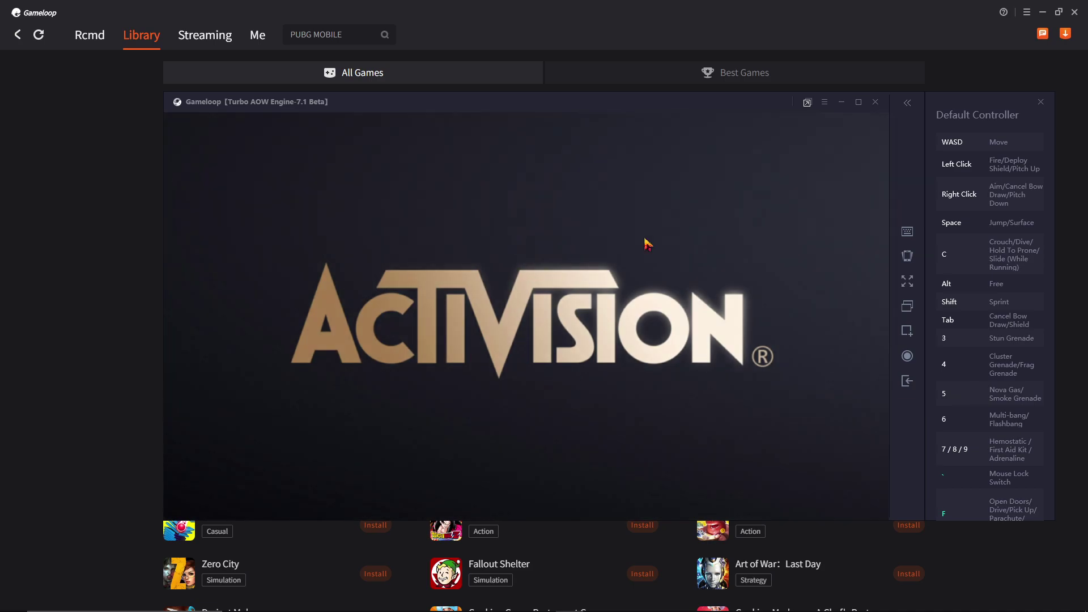
- Maximize the Call of Duty Mobile window and let it load to the Terms of Use prompt
click(859, 102)
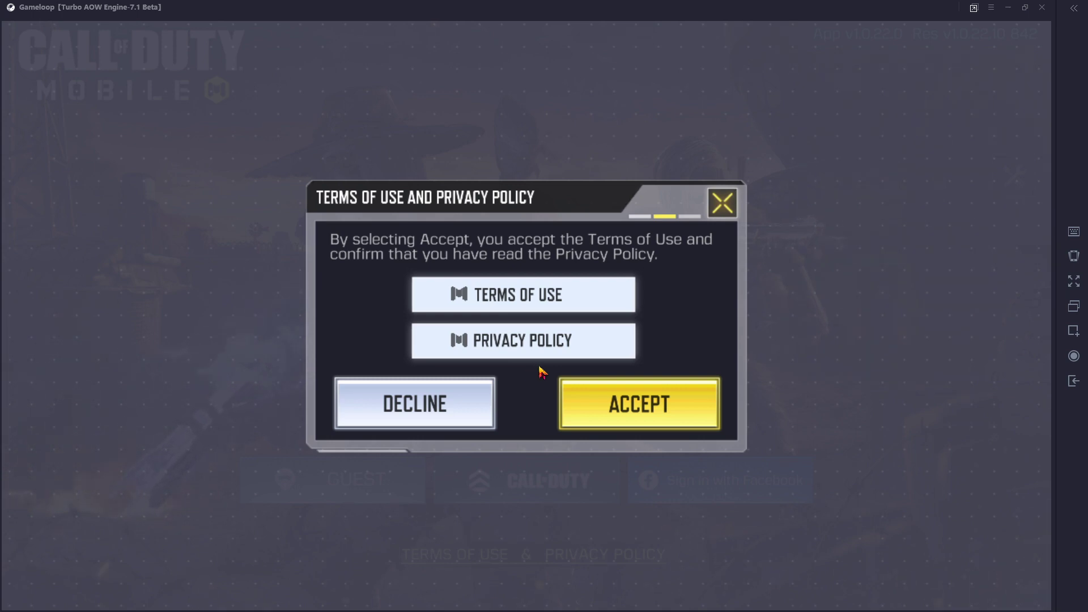
- Accept the Terms of Use and Privacy Policy to reach the Guest, Call of Duty and Facebook sign-in screen
click(667, 403)
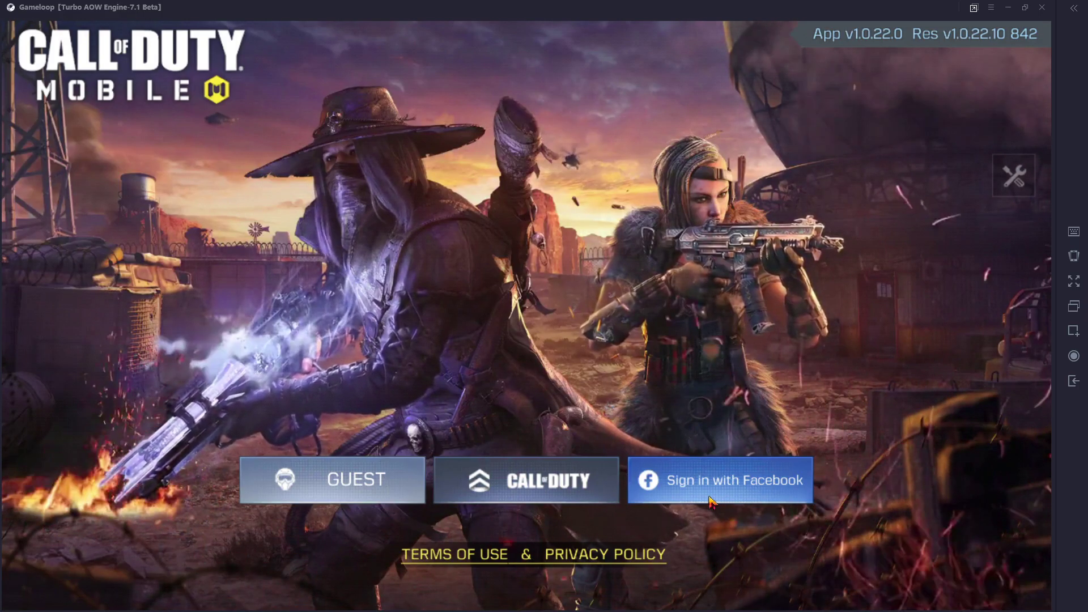